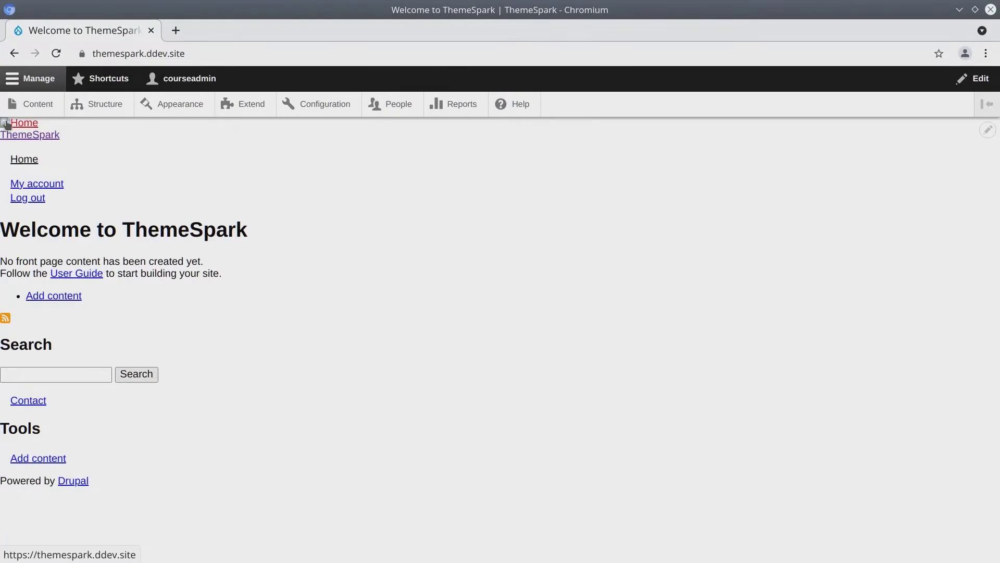
Step: Open Drupal's Appearance page, where Simple Smart Classy Version is the default theme
{"action": "left_click", "coordinate": [182, 107]}
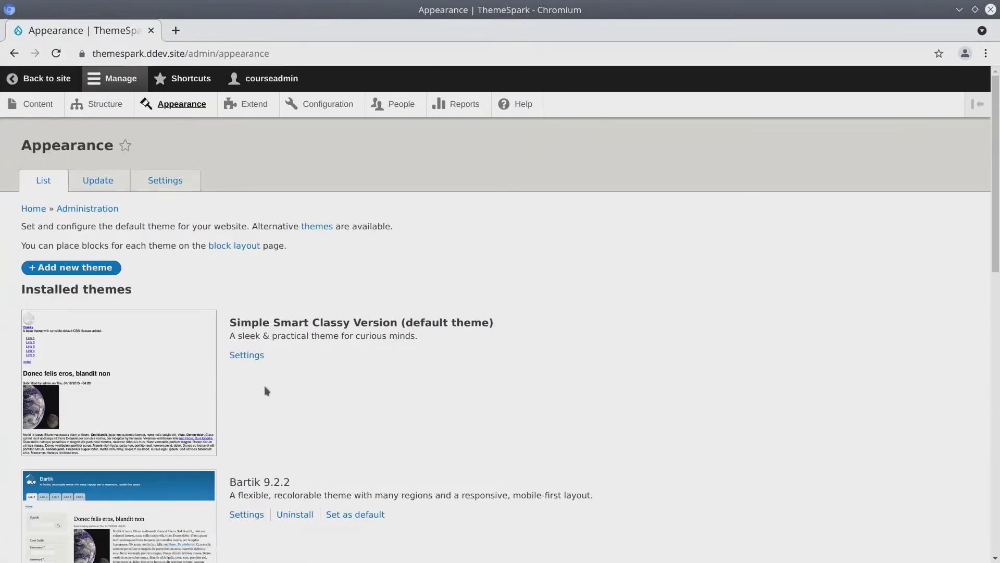
{"action": "left_click_drag", "start_coordinate": [169, 387], "coordinate": [233, 303]}
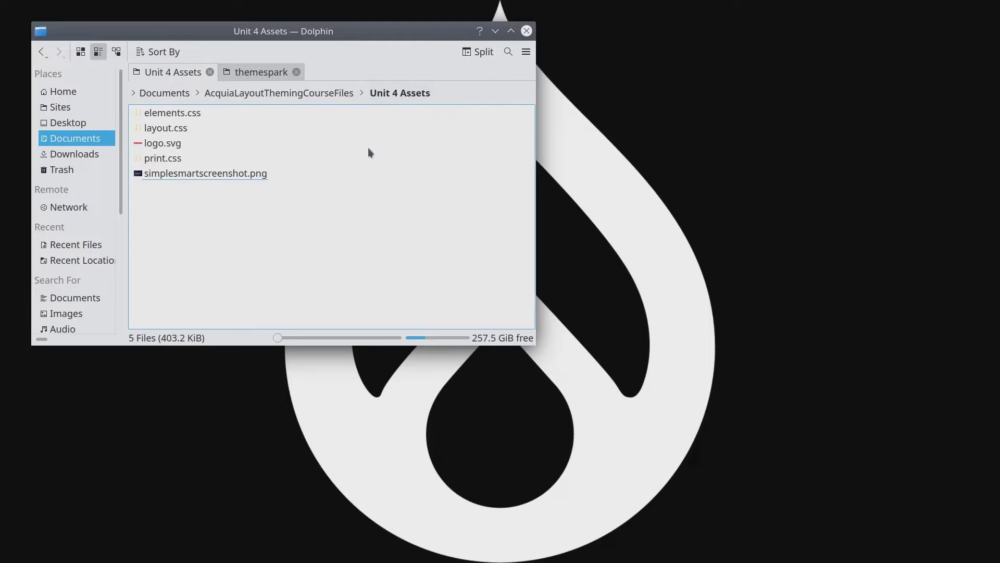
Step: Select logo.svg and simplesmartscreenshot.png in Unit 4 Assets and copy both files
{"action": "left_click", "coordinate": [163, 142]}
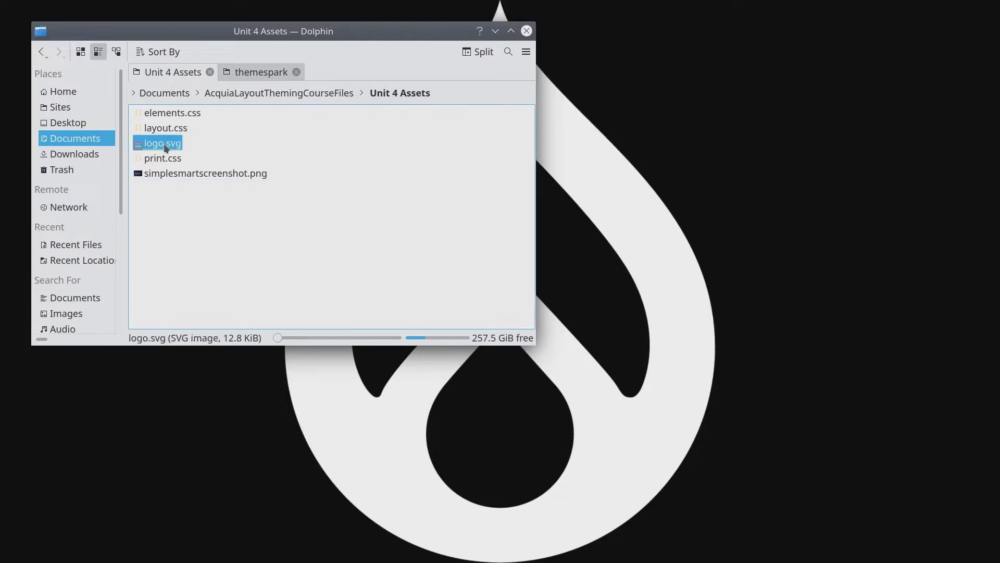
{"action": "left_click", "coordinate": [192, 176], "text": "ctrl"}
{"action": "right_click", "coordinate": [192, 177]}
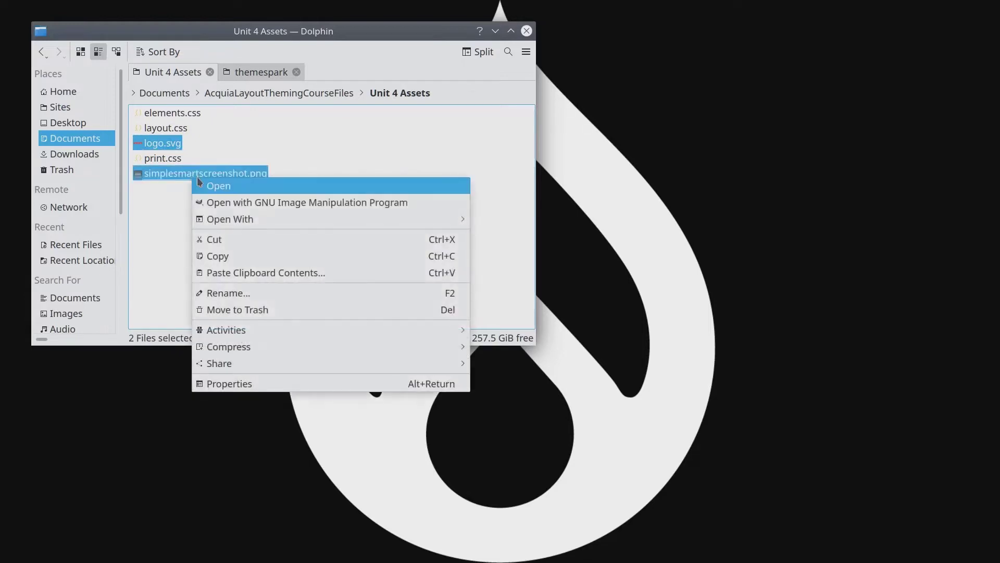
{"action": "left_click", "coordinate": [218, 257]}
{"action": "left_click", "coordinate": [188, 228]}
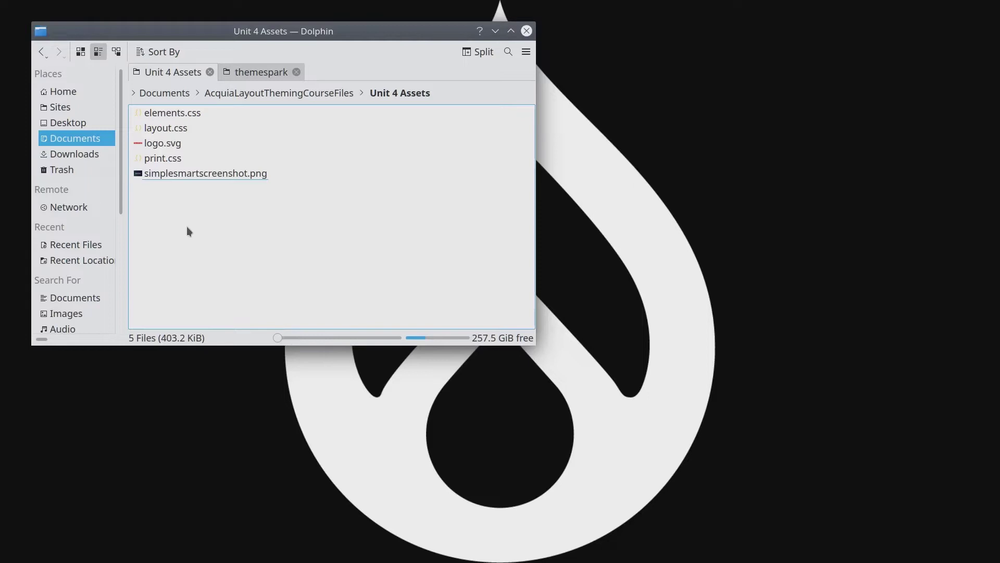
Step: Paste both files into themespark's web/themes/custom/simplesmart folder and open simplesmart.info.yml for editing
{"action": "left_click", "coordinate": [258, 73]}
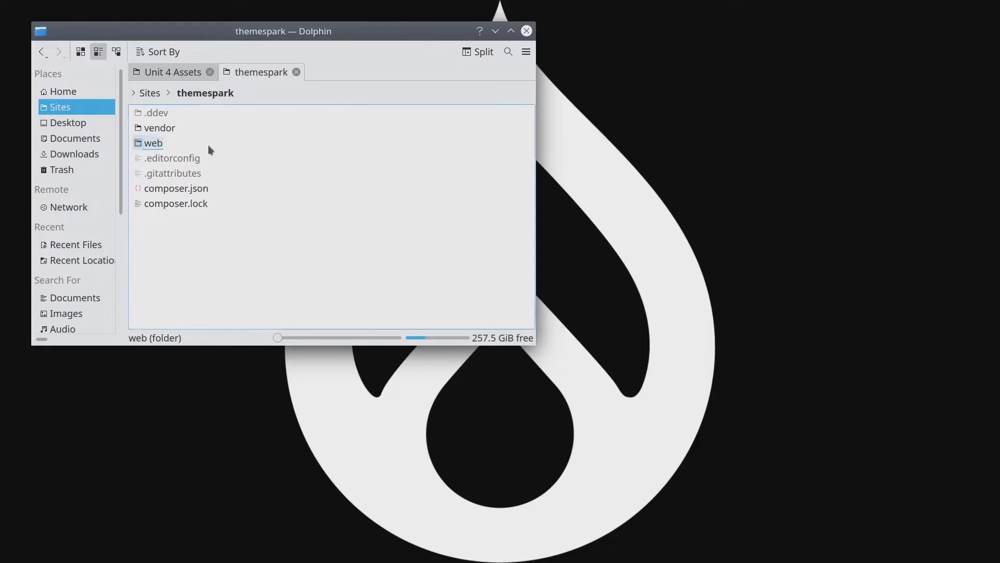
{"action": "left_click", "coordinate": [157, 148]}
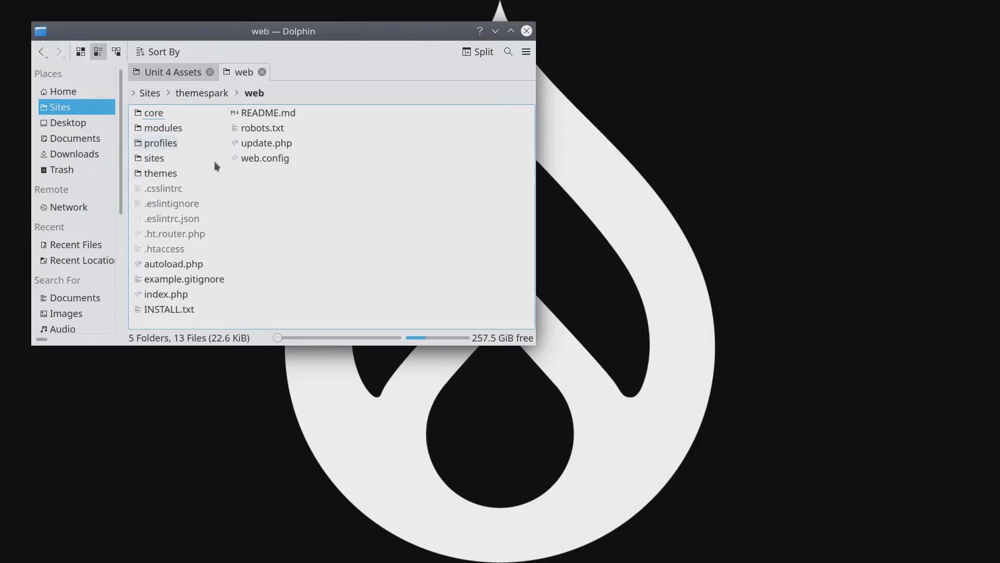
{"action": "left_click", "coordinate": [156, 174]}
{"action": "left_click", "coordinate": [161, 129]}
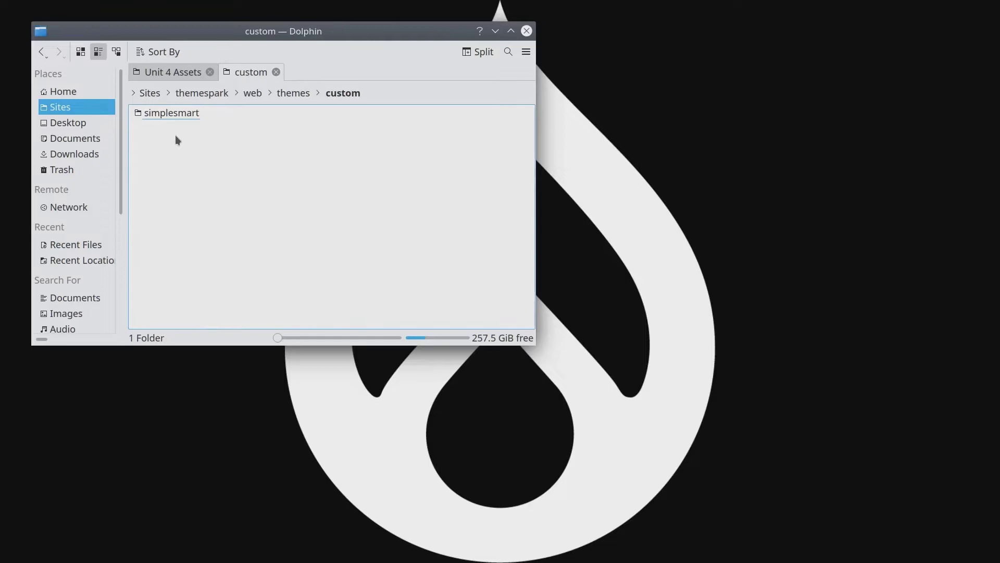
{"action": "left_click", "coordinate": [174, 114]}
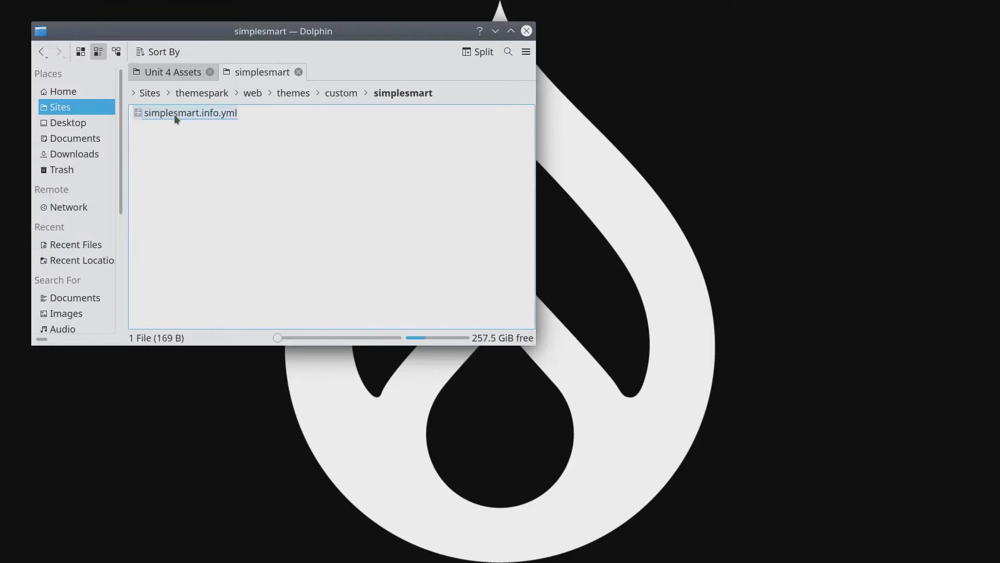
{"action": "right_click", "coordinate": [204, 156]}
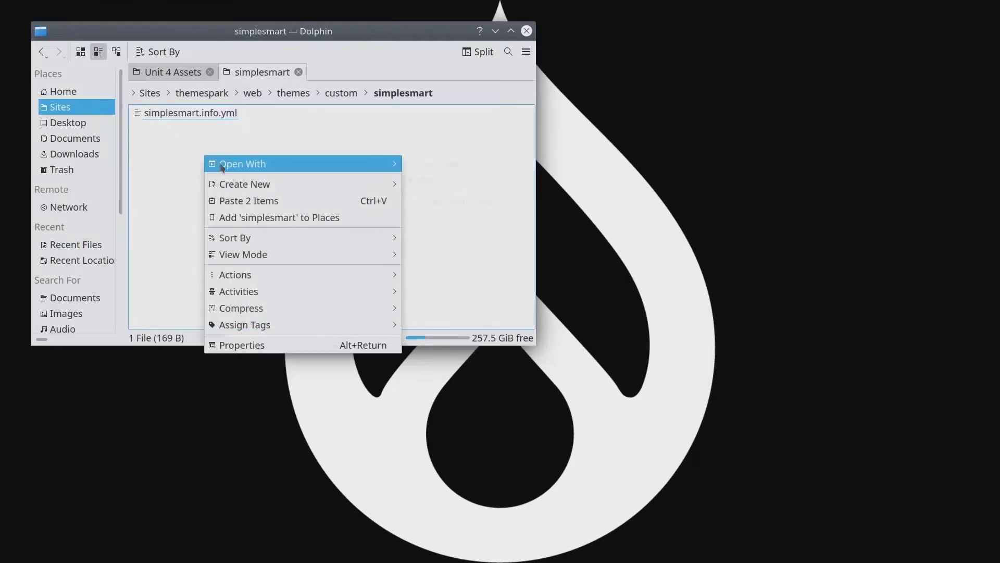
{"action": "left_click", "coordinate": [237, 202]}
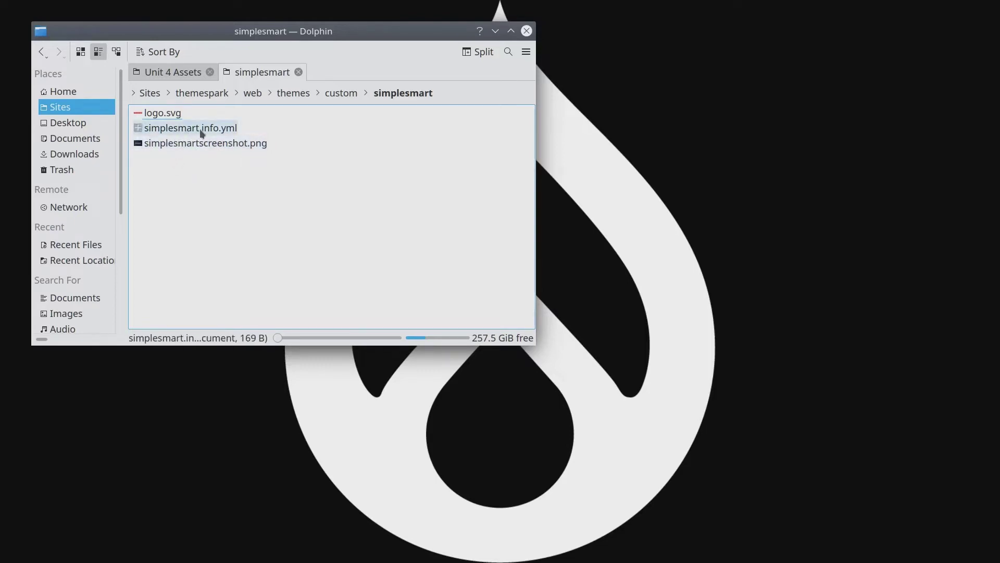
{"action": "left_click", "coordinate": [184, 129]}
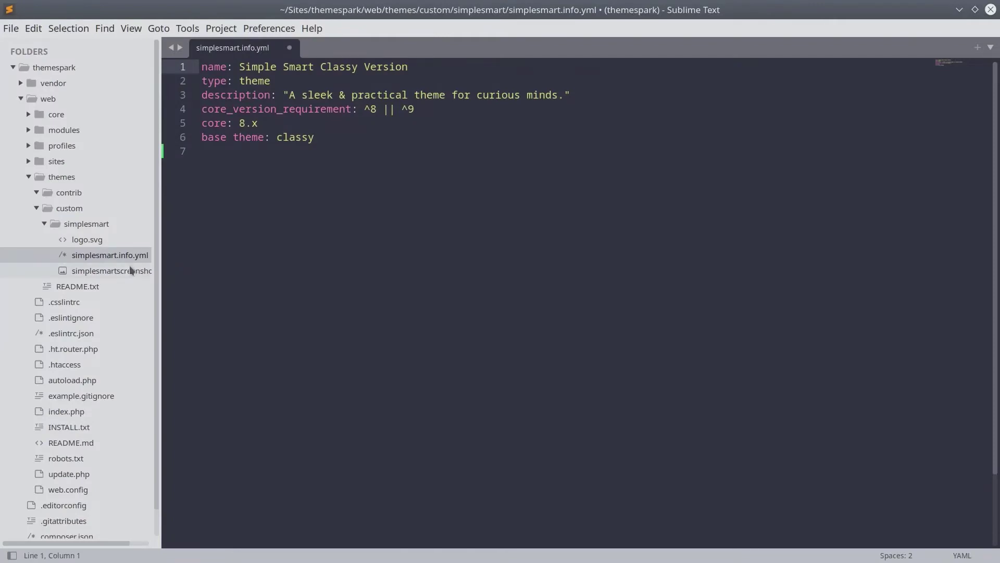
Step: Add 'screenshot: simplesmartscreenshot.png' on line 7 of simplesmart.info.yml and save the file
{"action": "left_click", "coordinate": [255, 151]}
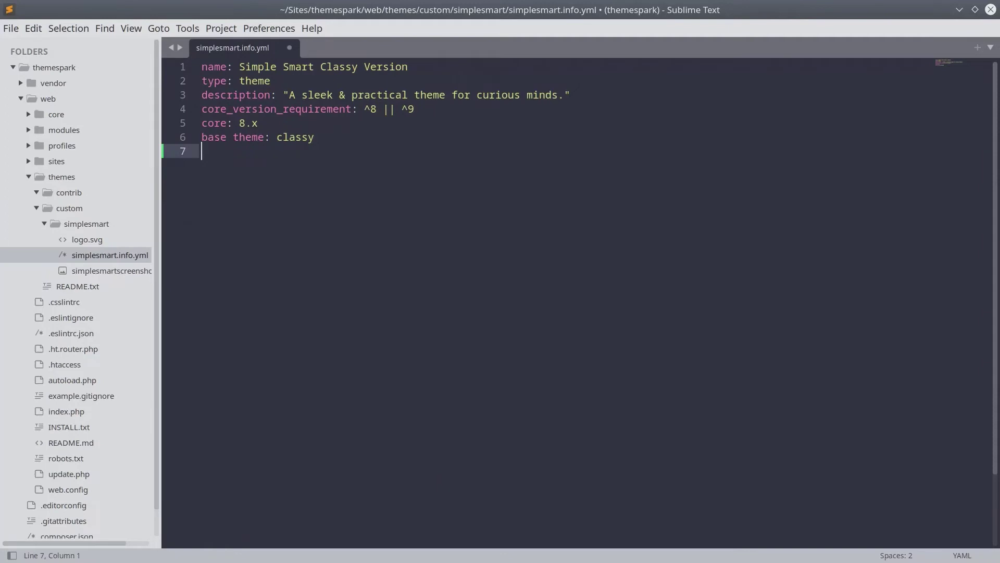
{"action": "key", "text": "ctrl+z"}
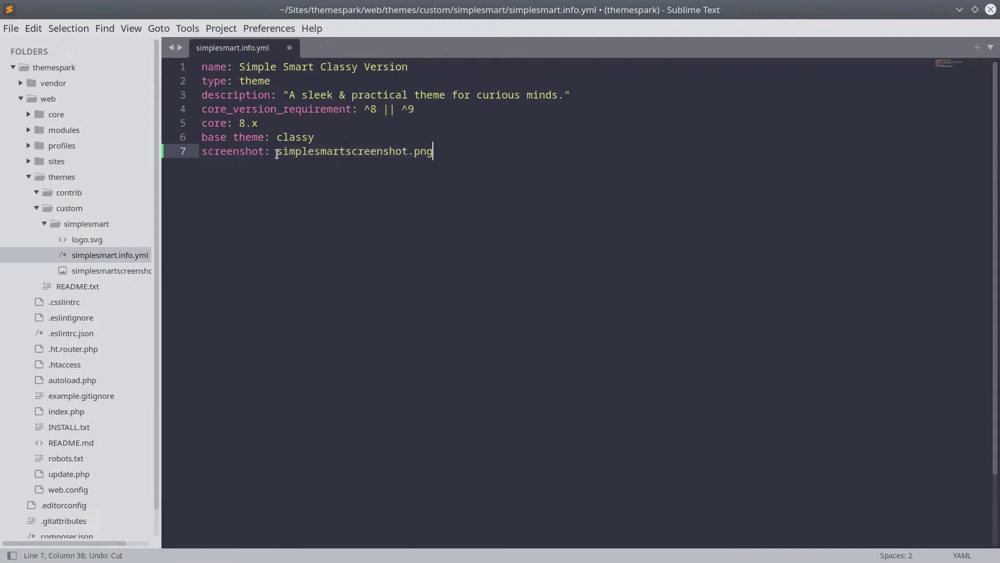
{"action": "left_click_drag", "start_coordinate": [276, 151], "coordinate": [449, 160]}
{"action": "left_click", "coordinate": [449, 159]}
{"action": "key", "text": "ctrl+s"}
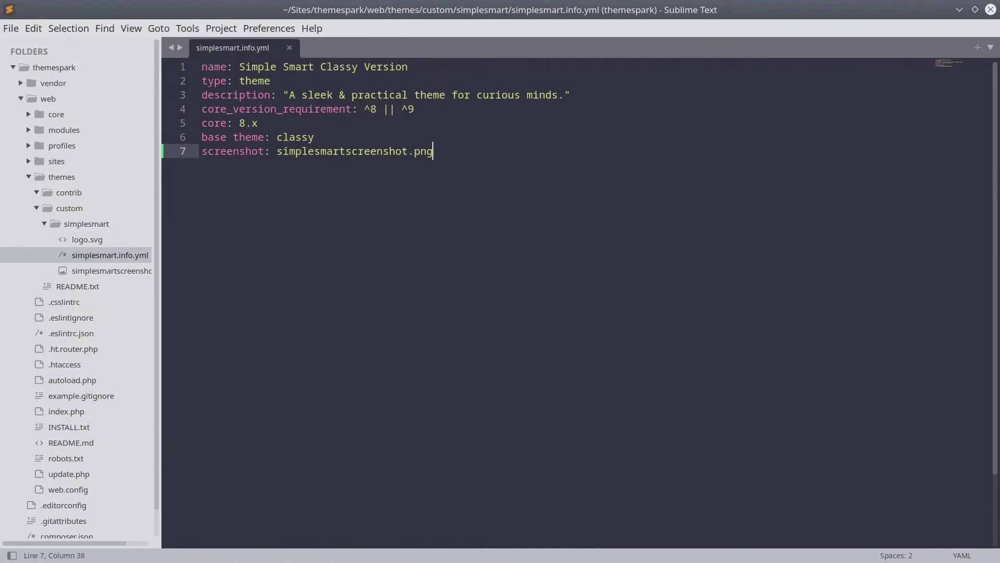
{"action": "key", "text": "alt+Tab"}
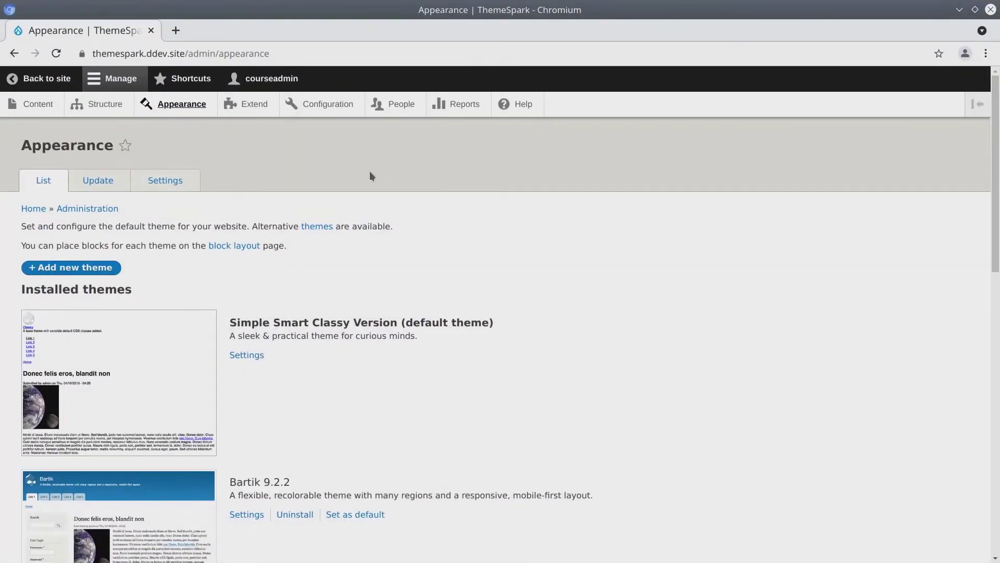
Step: Clear all caches from Configuration > Performance in a new tab, then return to Appearance
{"action": "right_click", "coordinate": [326, 107]}
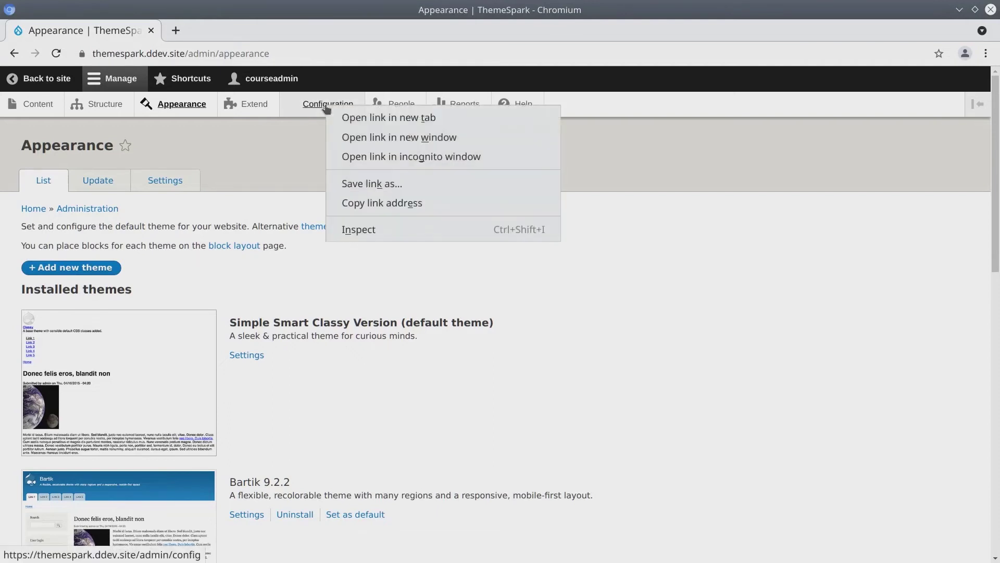
{"action": "left_click", "coordinate": [365, 118]}
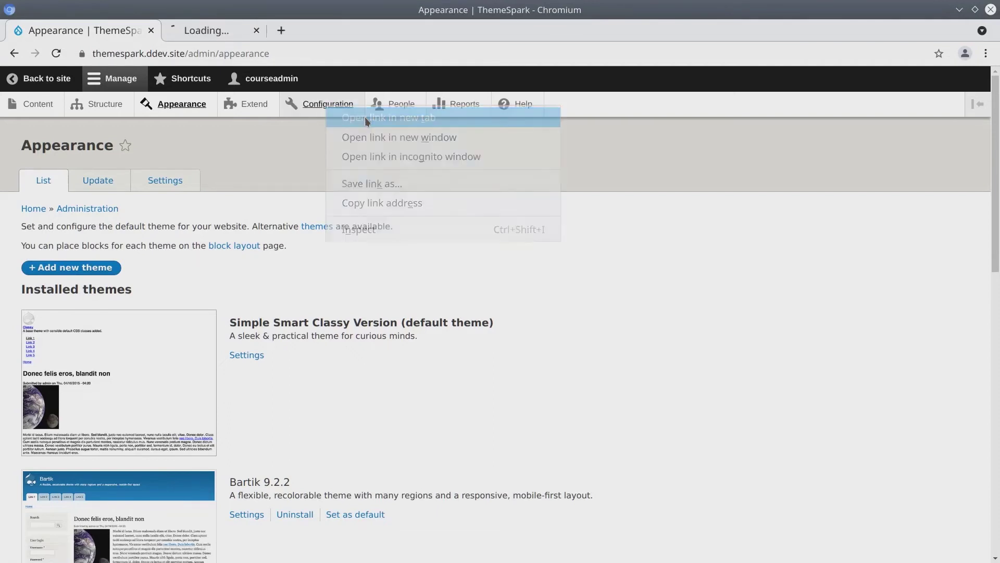
{"action": "left_click", "coordinate": [214, 32]}
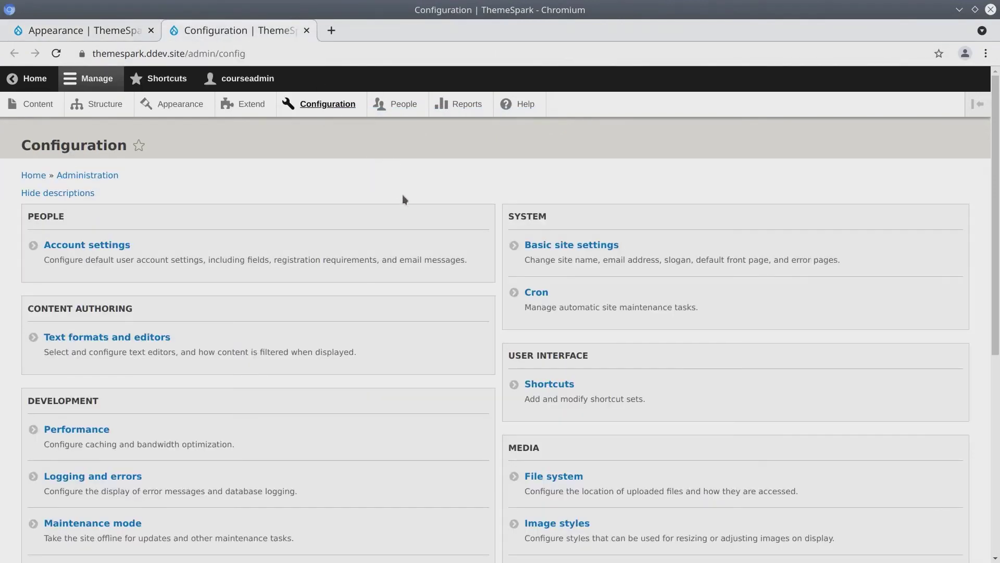
{"action": "left_click", "coordinate": [92, 432]}
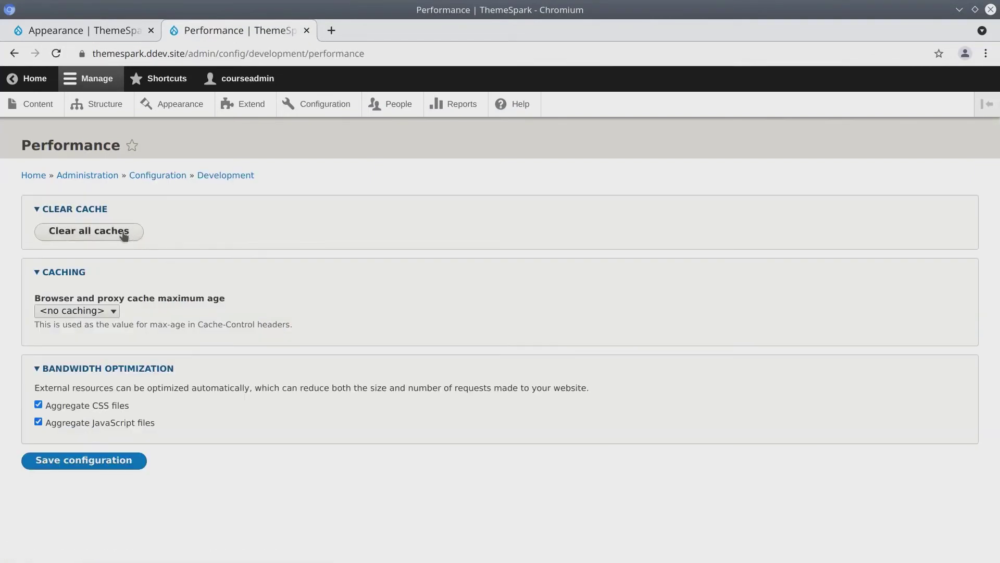
{"action": "left_click", "coordinate": [124, 235]}
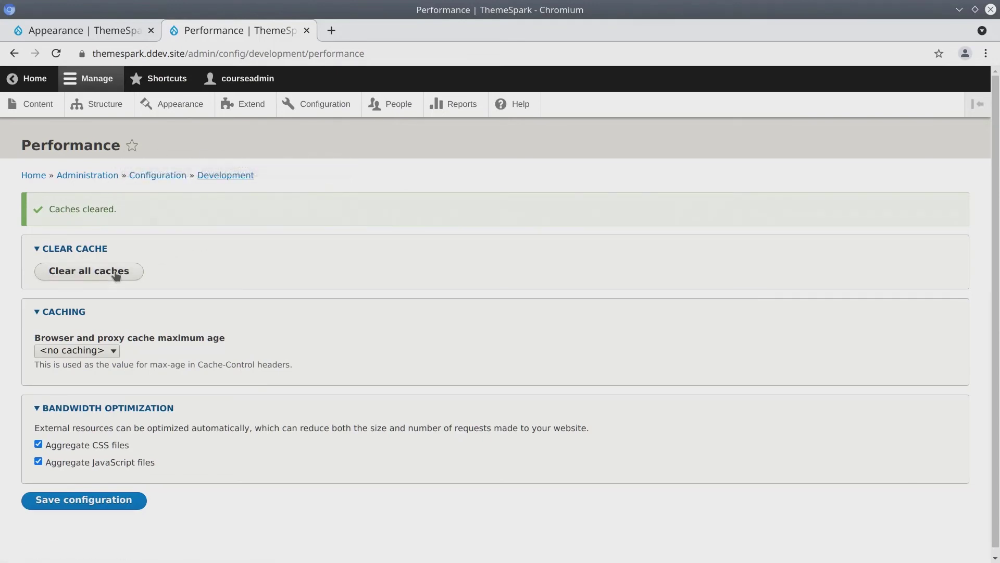
{"action": "left_click", "coordinate": [84, 34]}
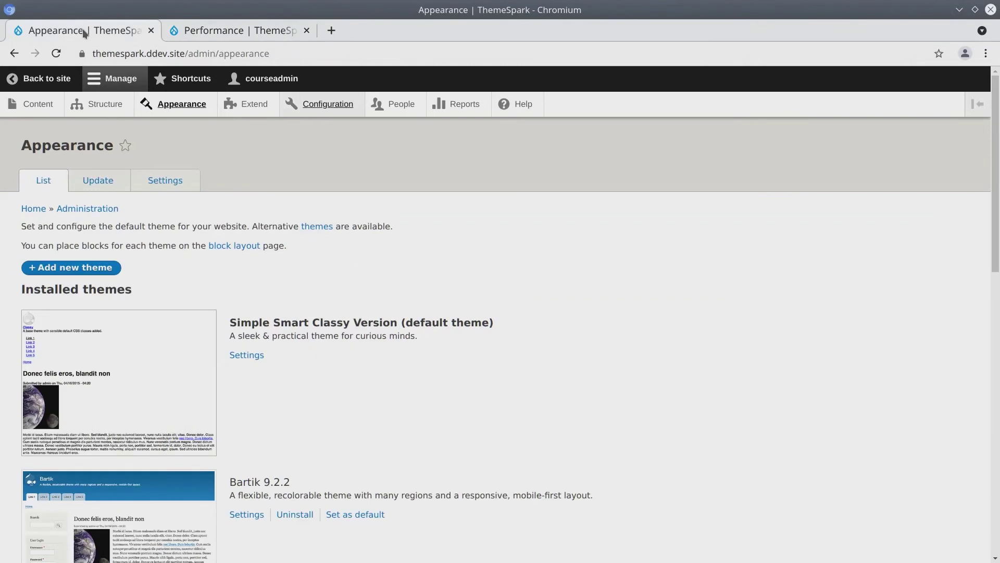
Step: Reload Appearance to show the new Acquia screenshot, then view the front page's red logo
{"action": "left_click", "coordinate": [57, 54]}
{"action": "left_click_drag", "start_coordinate": [147, 371], "coordinate": [58, 62]}
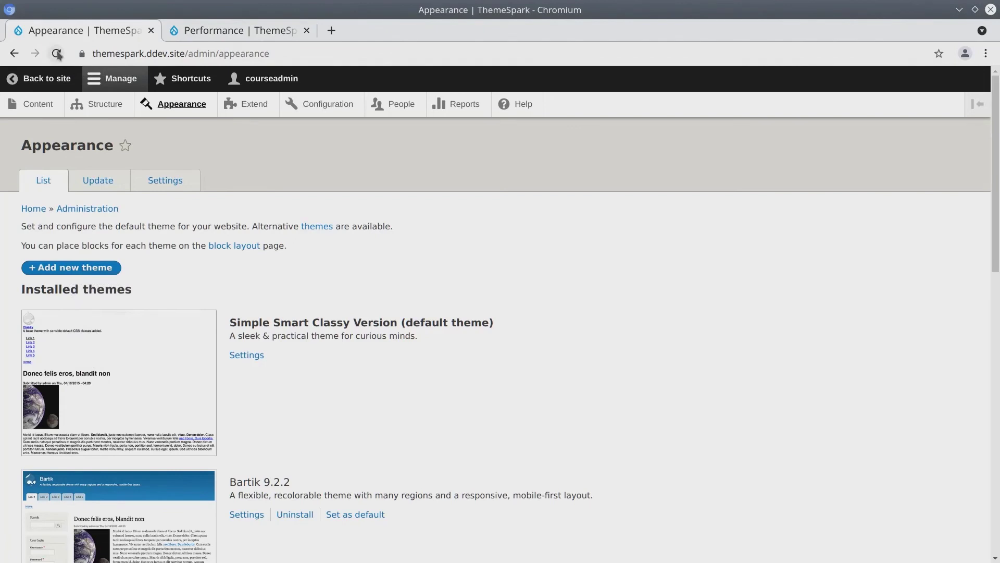
{"action": "left_click", "coordinate": [57, 54]}
{"action": "left_click_drag", "start_coordinate": [167, 420], "coordinate": [270, 404]}
{"action": "left_click_drag", "start_coordinate": [203, 393], "coordinate": [249, 392]}
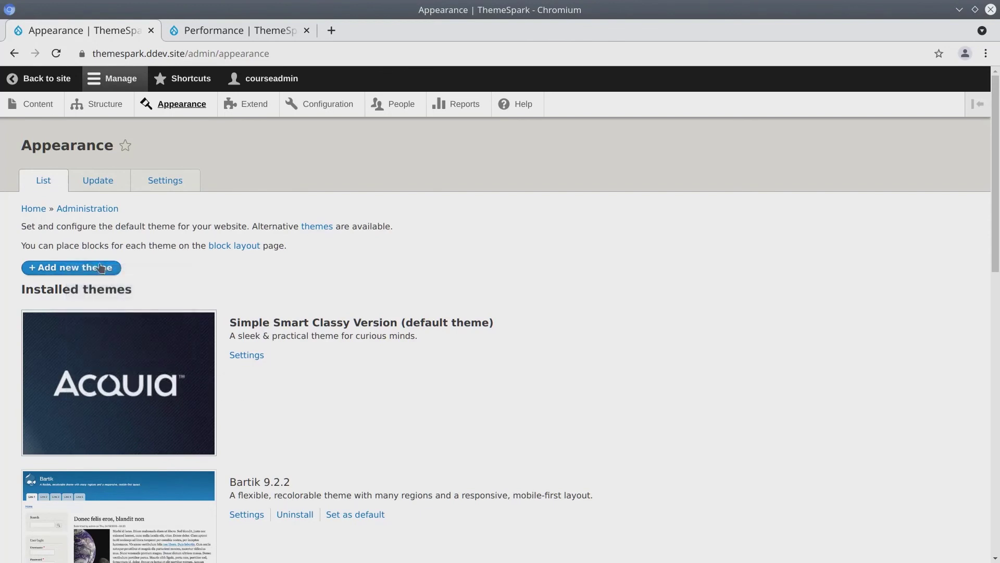
{"action": "left_click", "coordinate": [38, 209]}
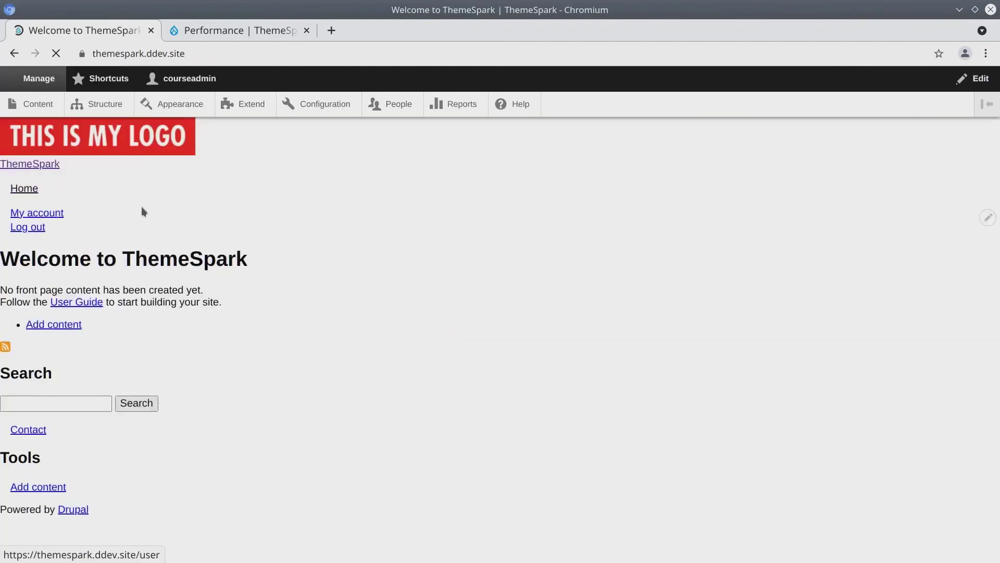
{"action": "left_click_drag", "start_coordinate": [204, 175], "coordinate": [198, 140]}
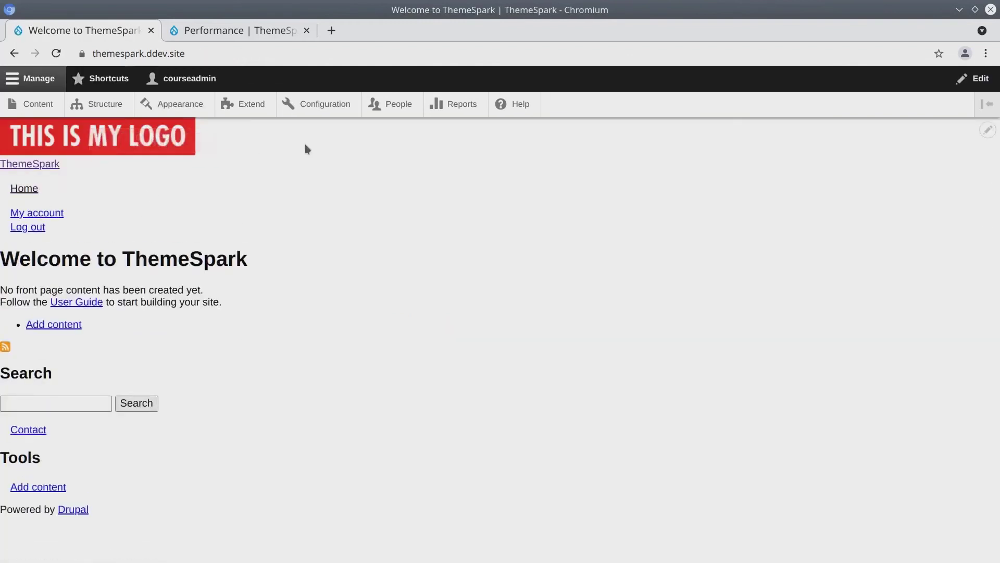